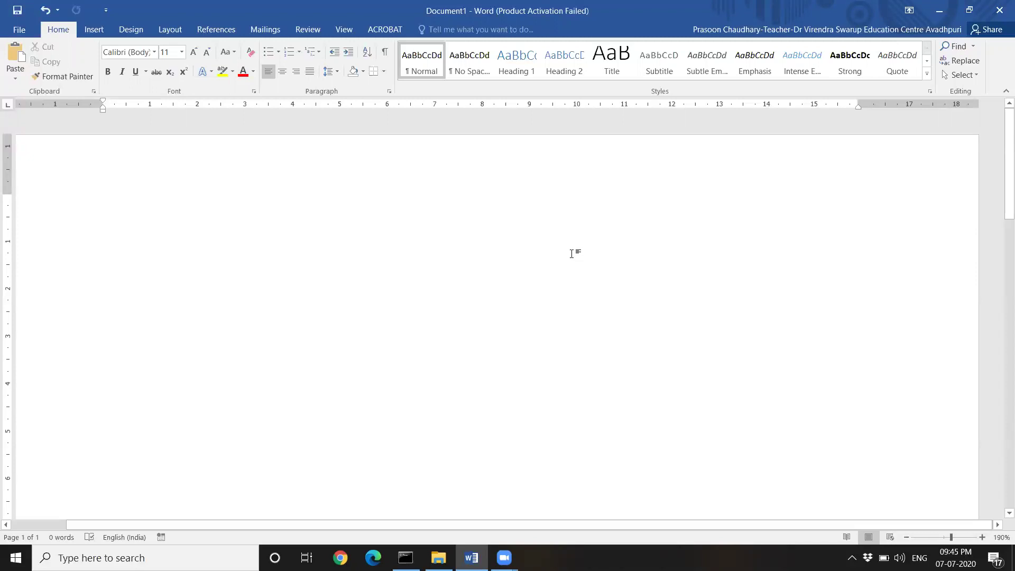
- Enter 123 at the start of the blank document and format the digit 3 as superscript
{"action": "type", "text": "1"}
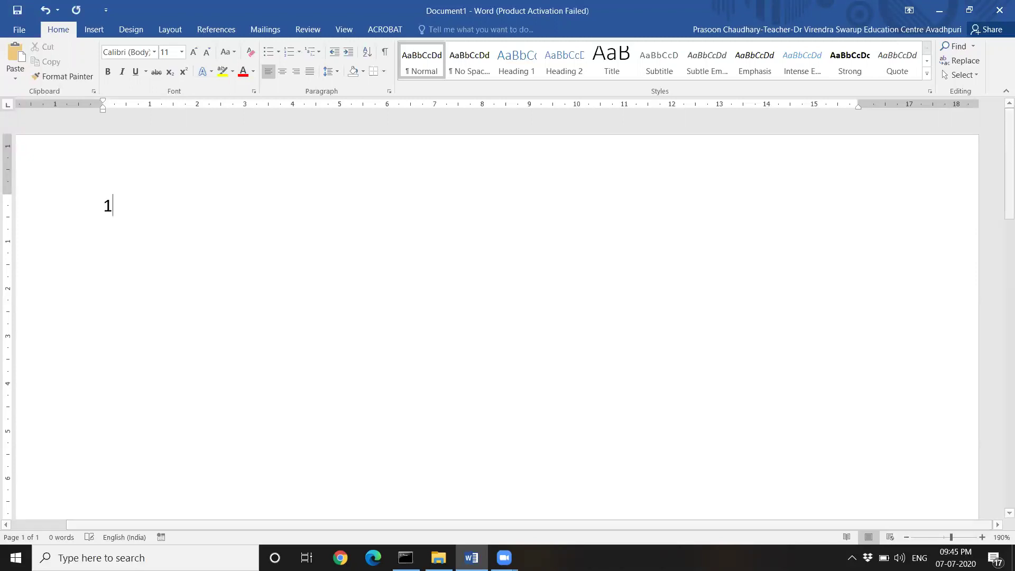
{"action": "type", "text": "23"}
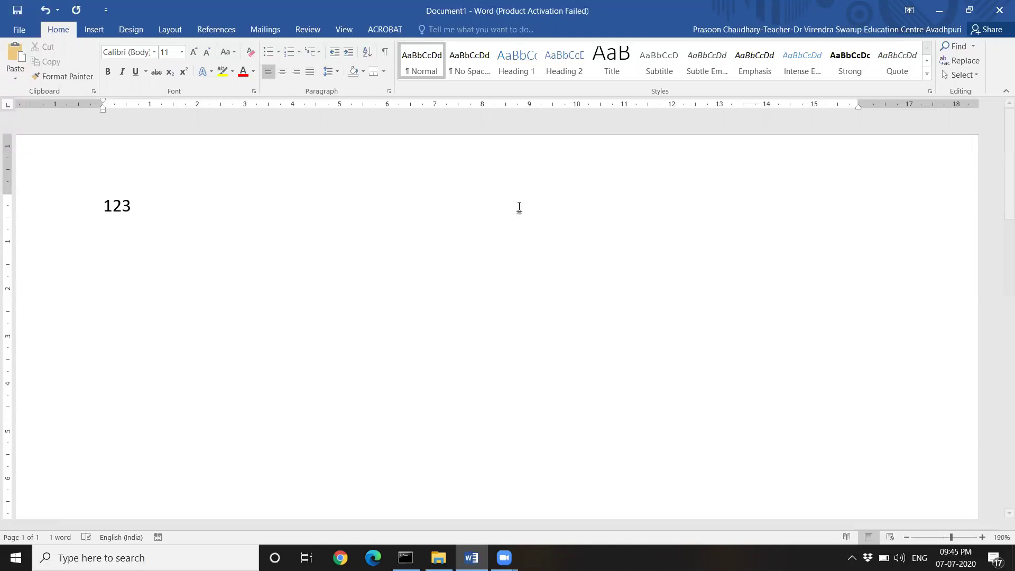
{"action": "scroll", "coordinate": [584, 311], "scroll_direction": "up", "scroll_amount": 5, "text": "ctrl"}
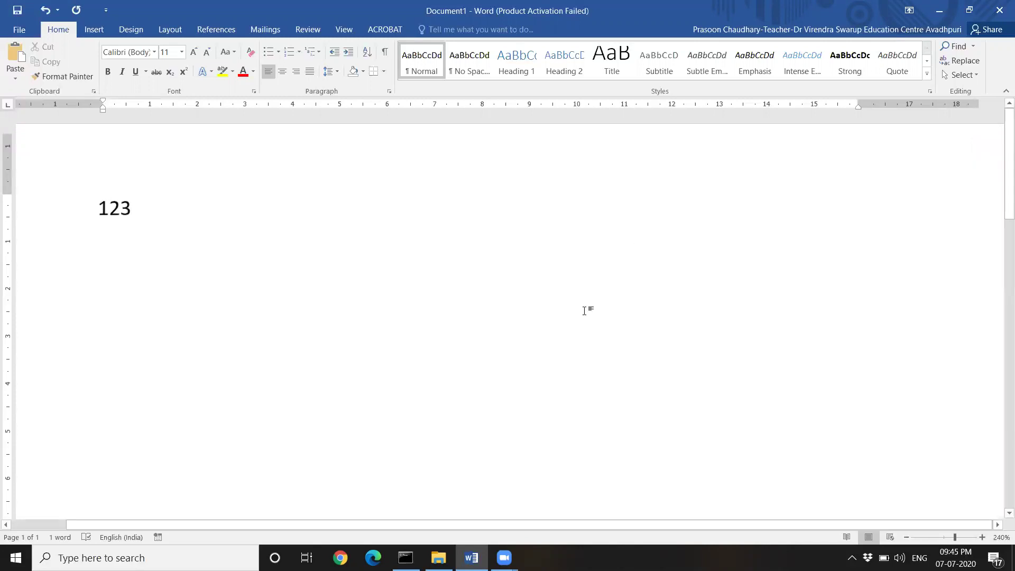
{"action": "scroll", "coordinate": [584, 311], "scroll_direction": "up", "scroll_amount": 20, "text": "ctrl"}
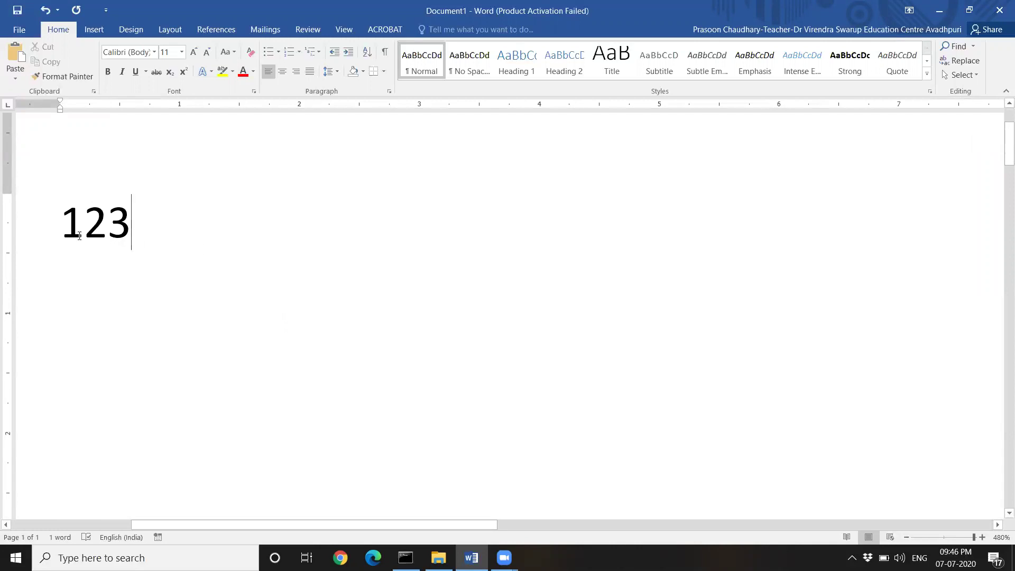
{"action": "left_click", "coordinate": [108, 226]}
{"action": "left_click", "coordinate": [126, 221], "text": "shift"}
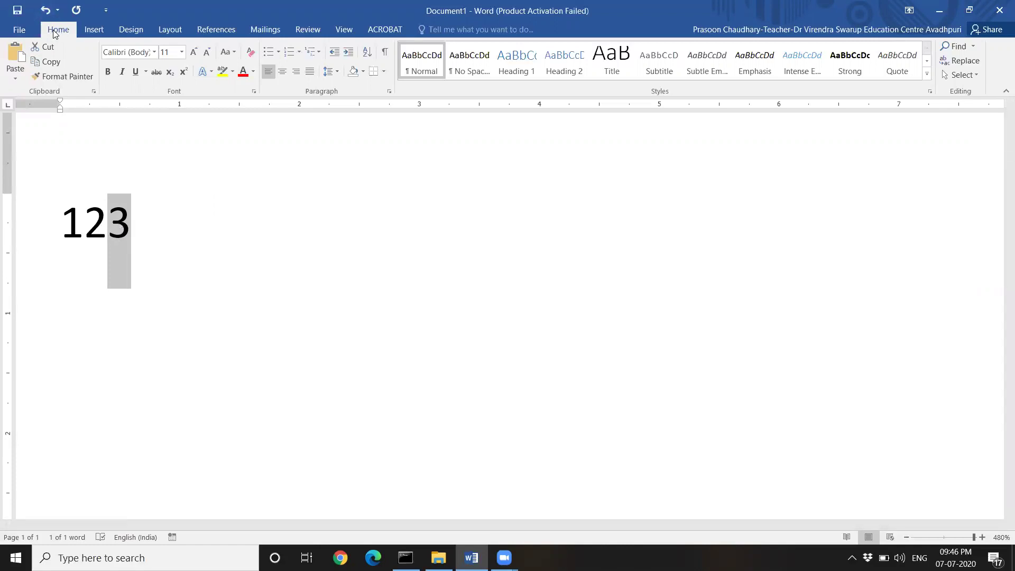
{"action": "left_click", "coordinate": [184, 74]}
{"action": "left_click", "coordinate": [171, 217]}
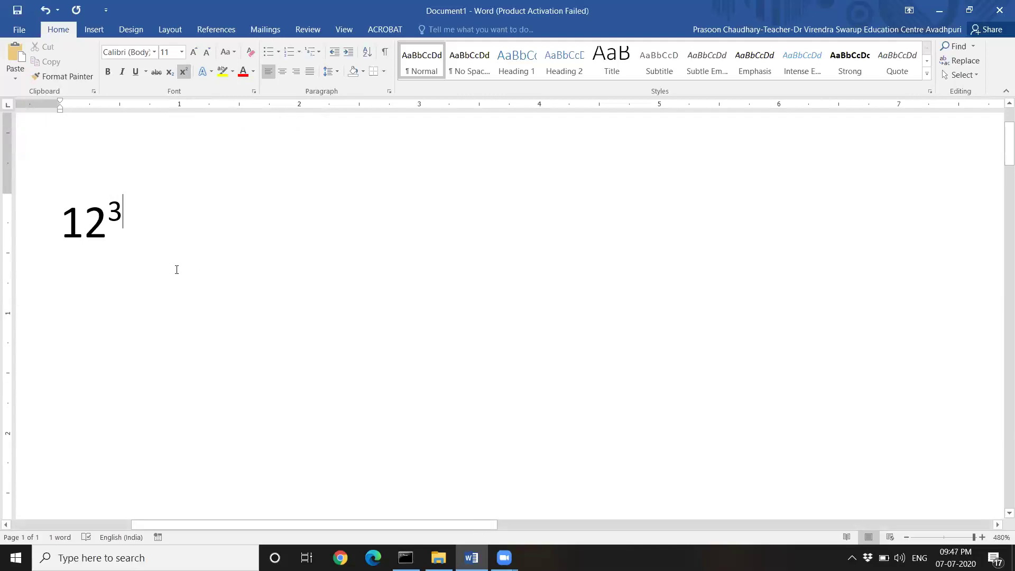
- Add 45678 in superscript on a new line below and select its last two digits, 78
{"action": "key", "text": "Return"}
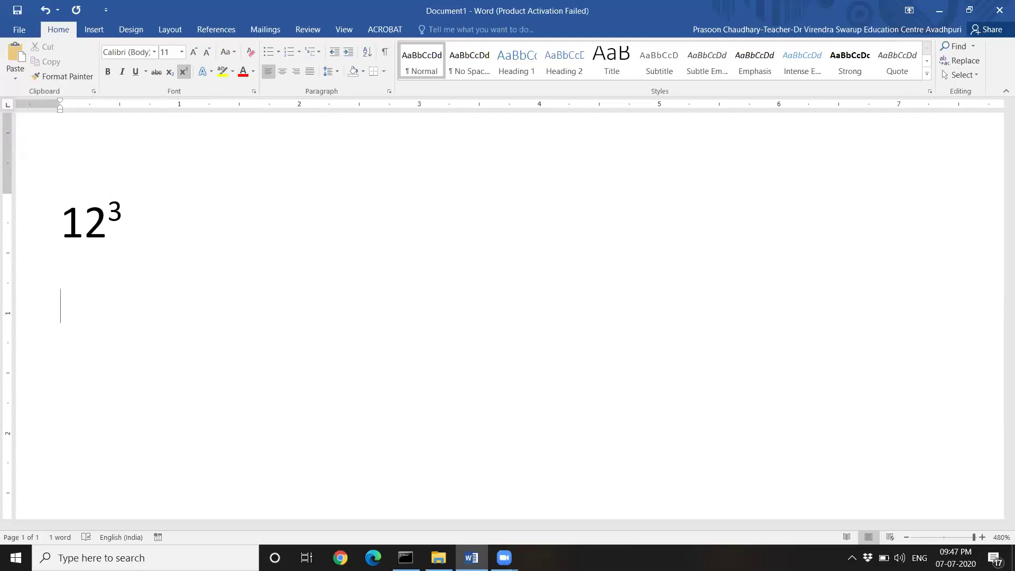
{"action": "type", "text": "45678"}
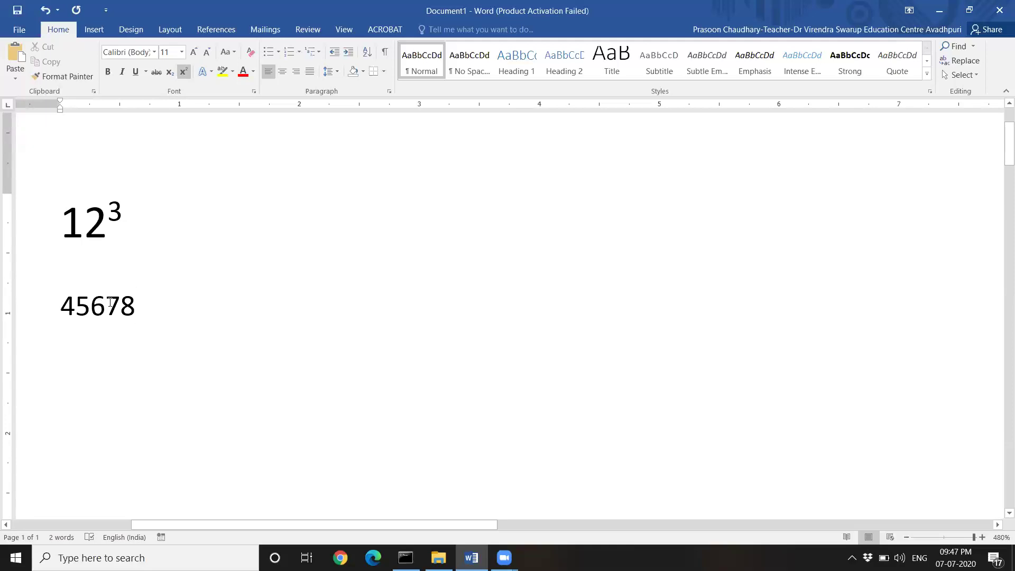
{"action": "left_click_drag", "start_coordinate": [109, 300], "coordinate": [133, 303]}
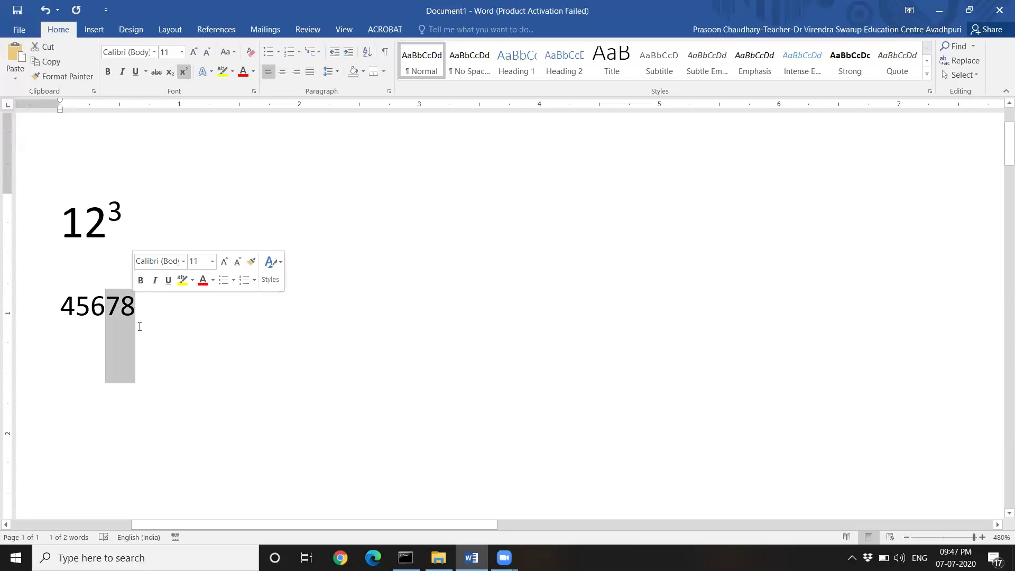
{"action": "left_click", "coordinate": [135, 321]}
{"action": "left_click", "coordinate": [109, 301]}
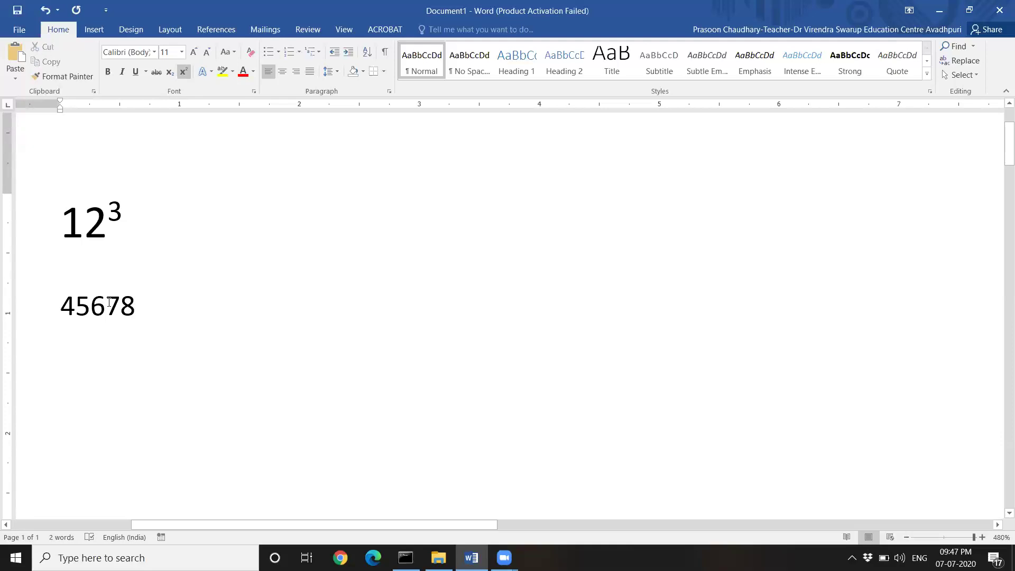
{"action": "left_click_drag", "start_coordinate": [109, 301], "coordinate": [135, 302]}
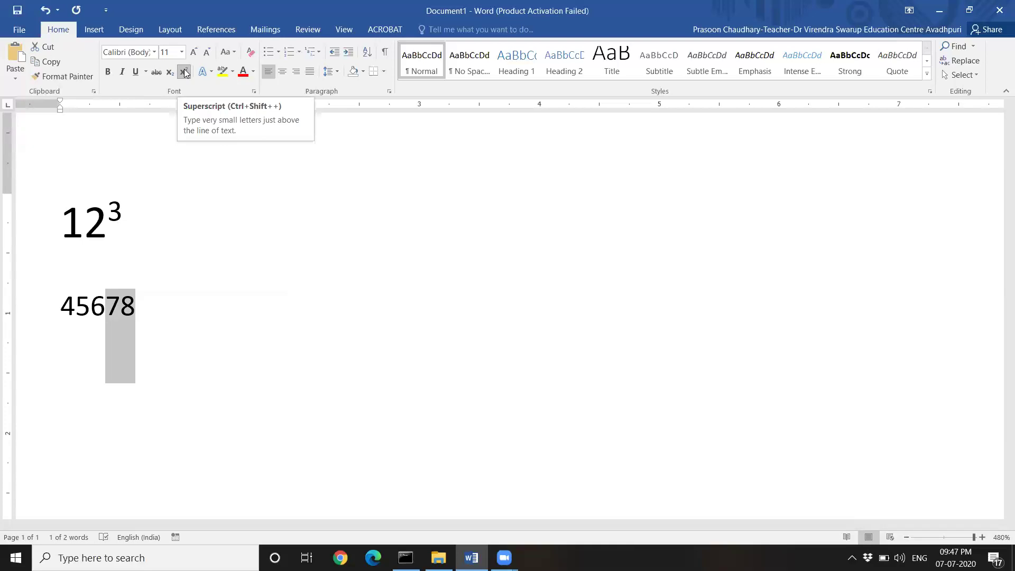
{"action": "left_click", "coordinate": [178, 301]}
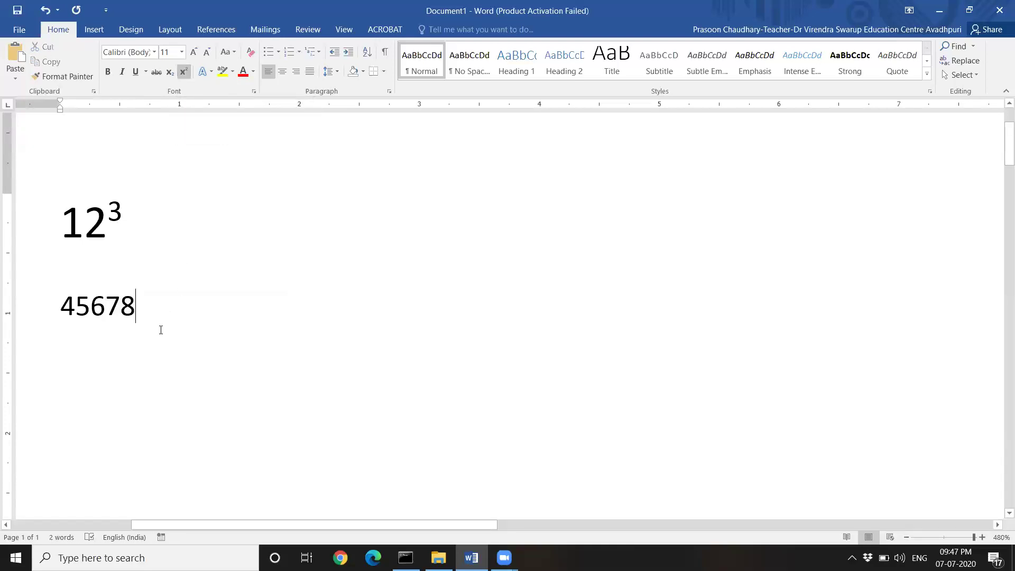
- Delete all the text in the document and set the font size to 16
{"action": "key", "text": "ctrl+a"}
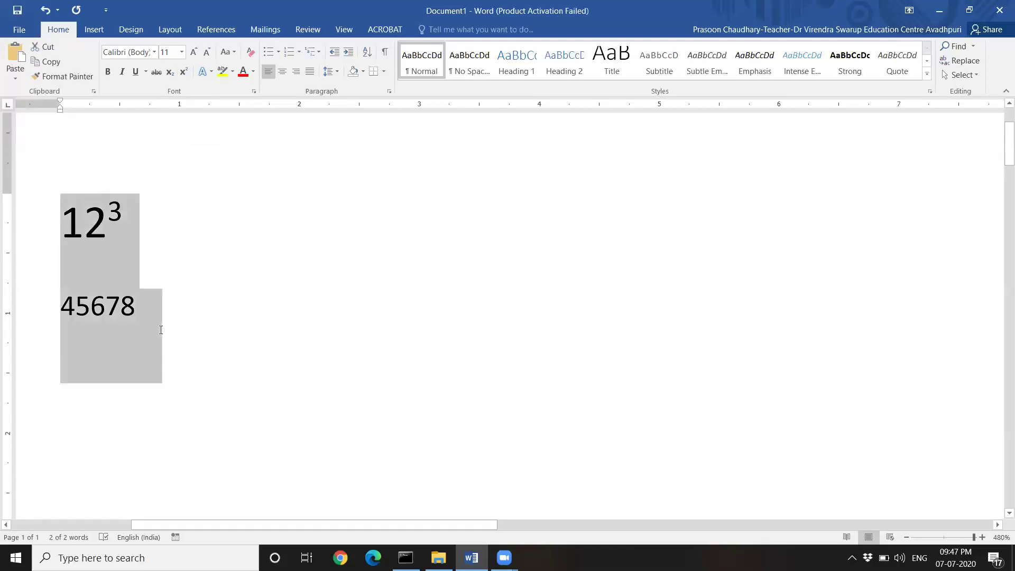
{"action": "key", "text": "Delete"}
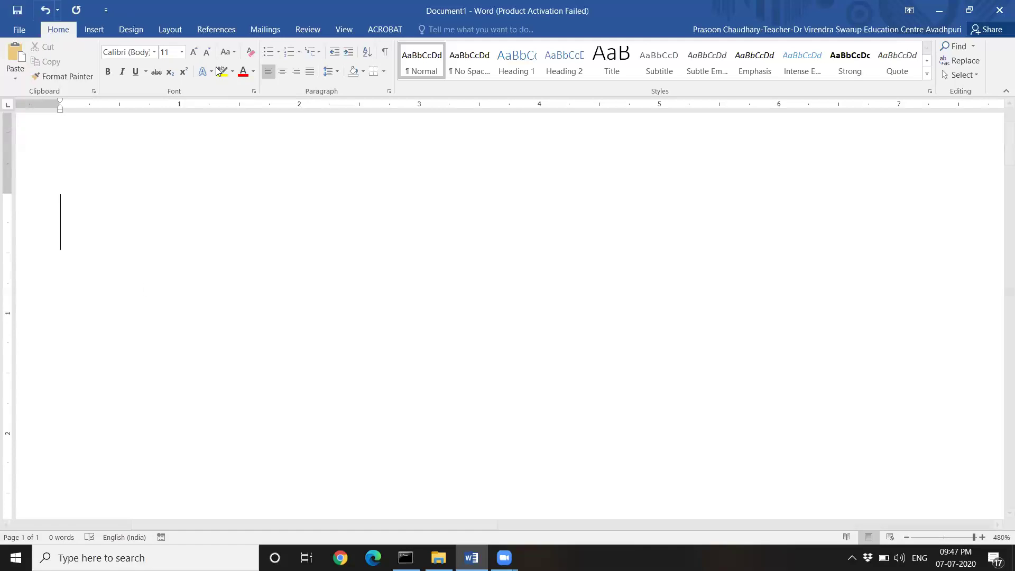
{"action": "left_click", "coordinate": [182, 52]}
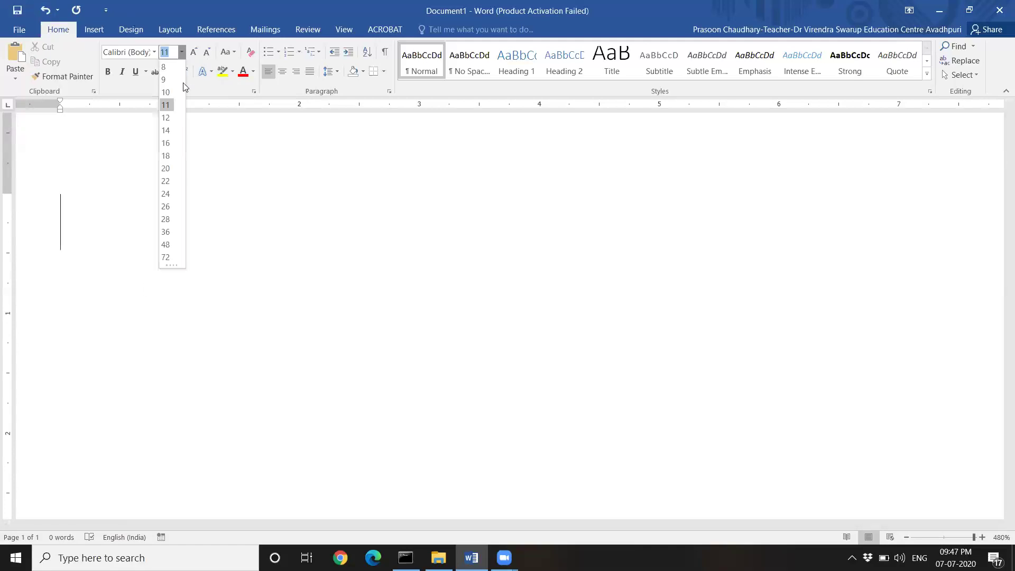
{"action": "left_click", "coordinate": [165, 143]}
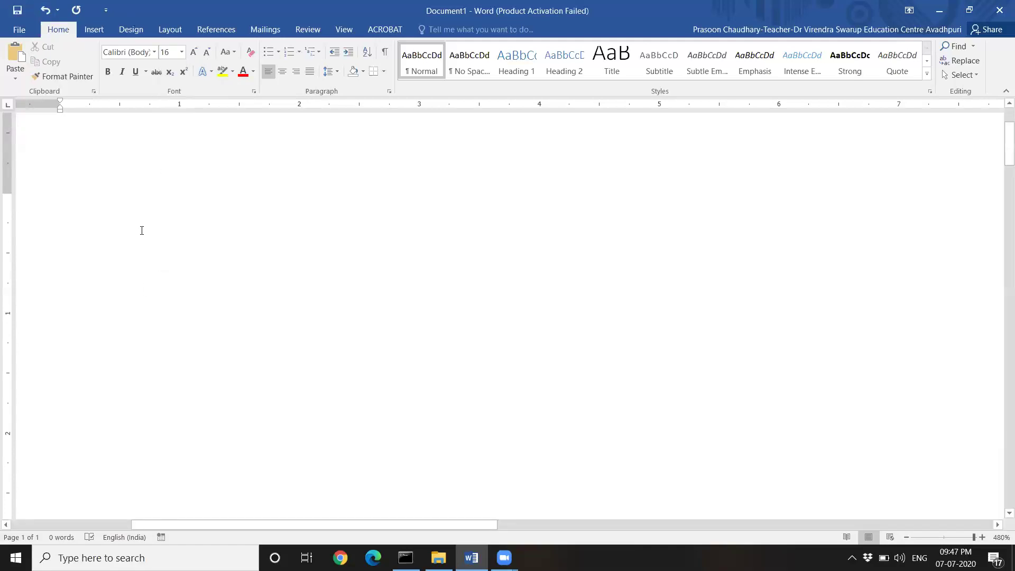
- Enter 6789 and format the digit 9 as superscript, toggling the effect off and on again
{"action": "type", "text": "6789"}
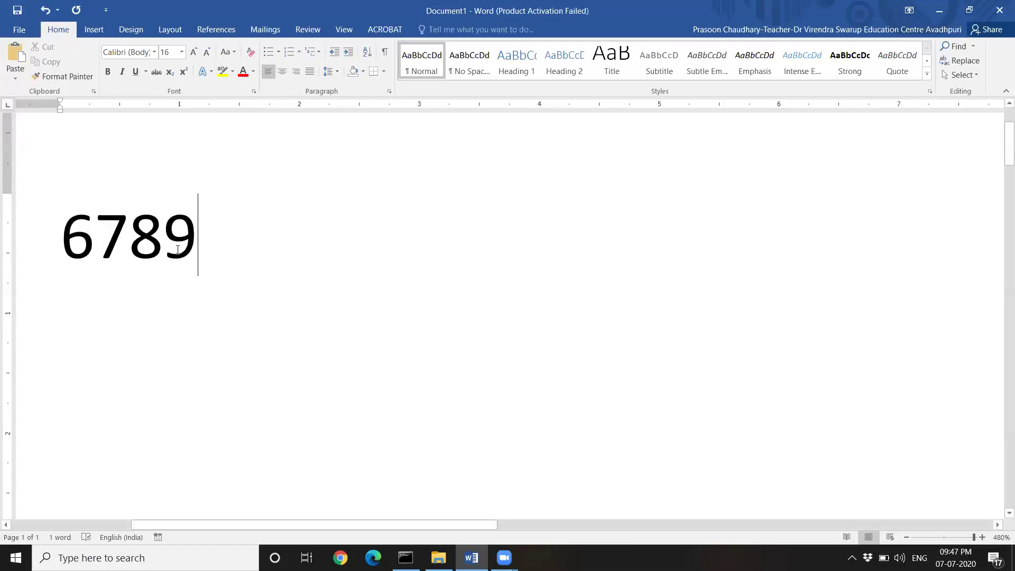
{"action": "left_click_drag", "start_coordinate": [161, 237], "coordinate": [187, 240]}
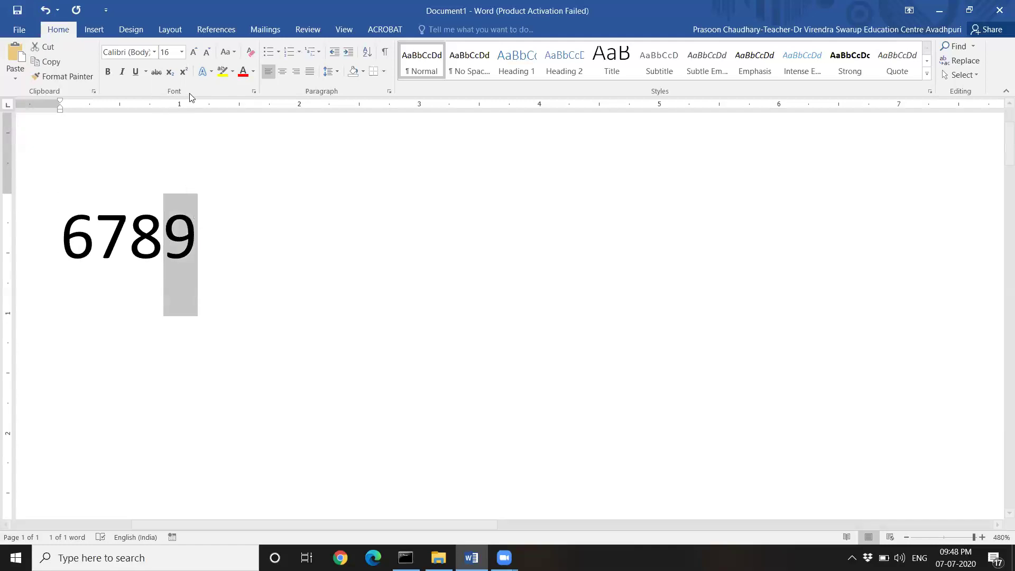
{"action": "left_click", "coordinate": [183, 72]}
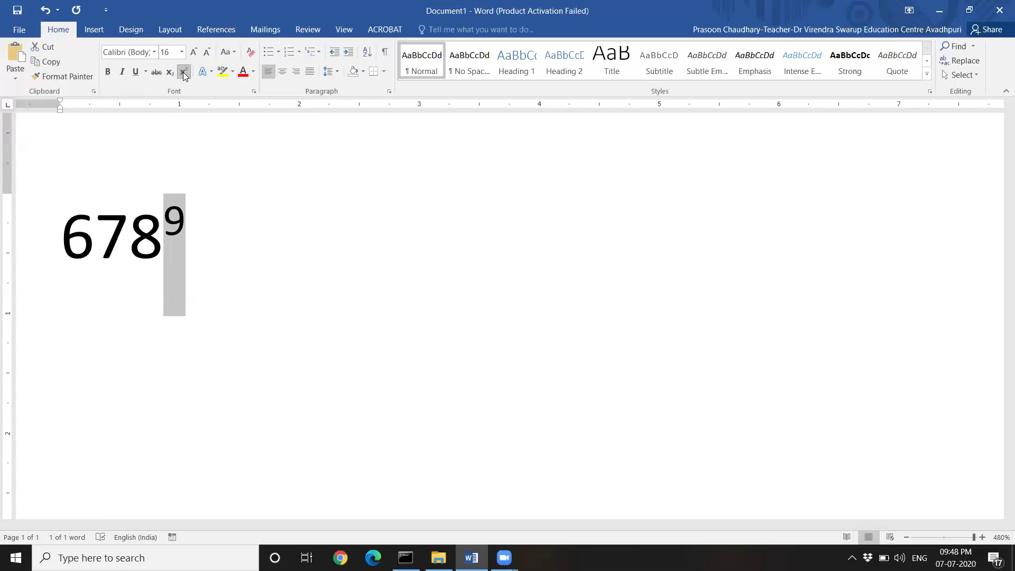
{"action": "left_click", "coordinate": [184, 74]}
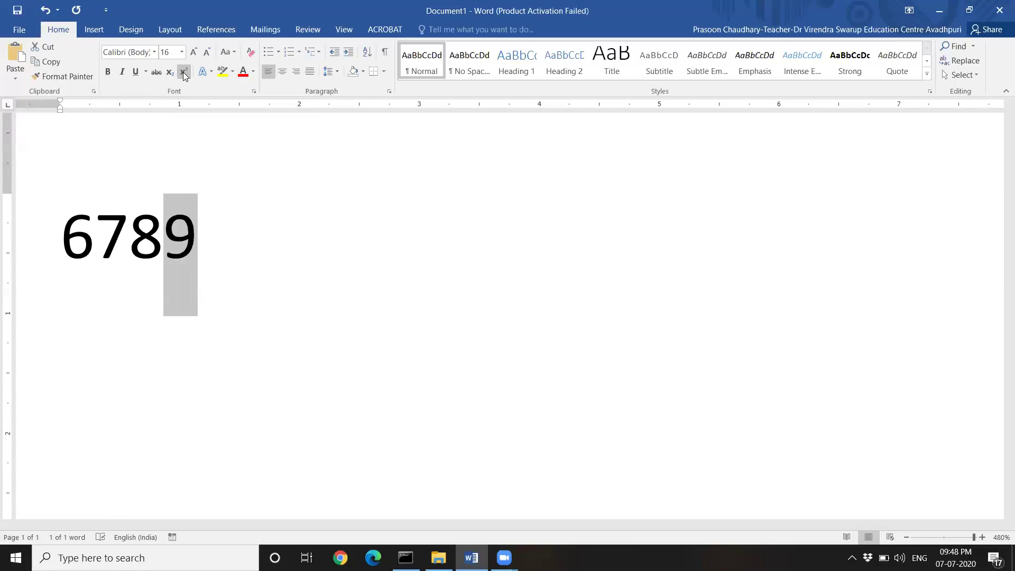
{"action": "left_click", "coordinate": [183, 74]}
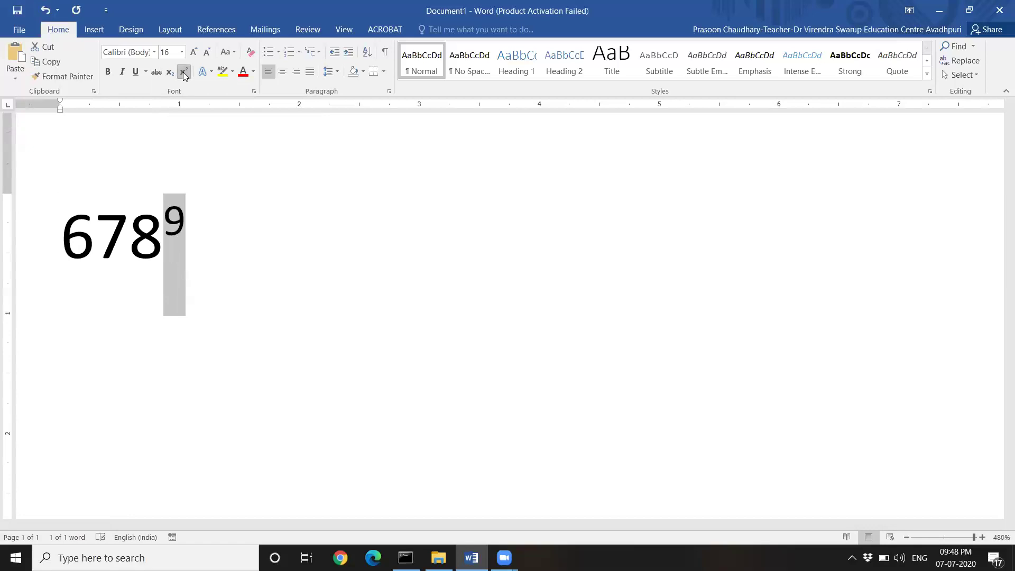
{"action": "left_click", "coordinate": [227, 228]}
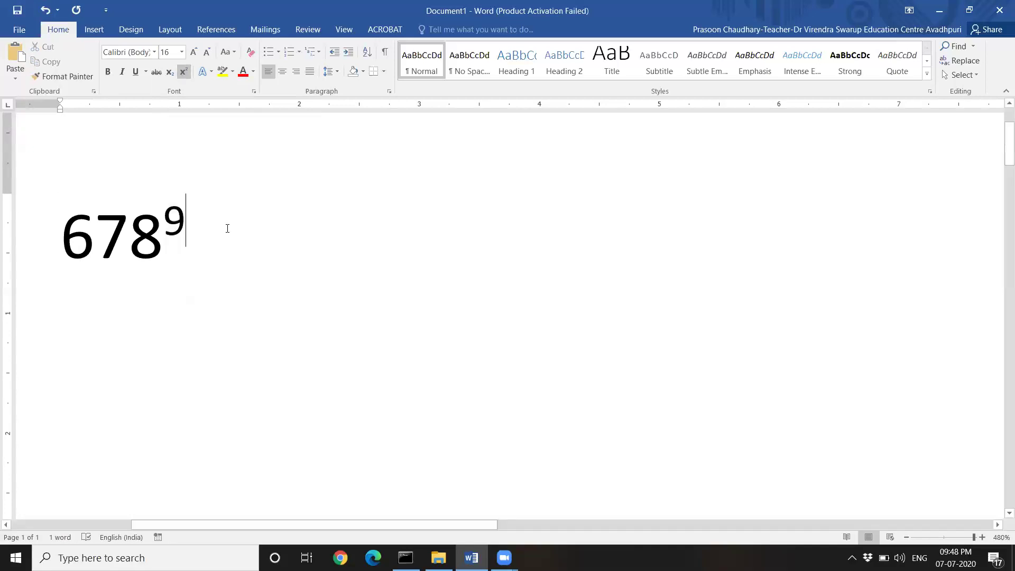
- Add abcdefg as normal text on a new line and format its letters efg as superscript
{"action": "left_click", "coordinate": [183, 72]}
{"action": "key", "text": "Return"}
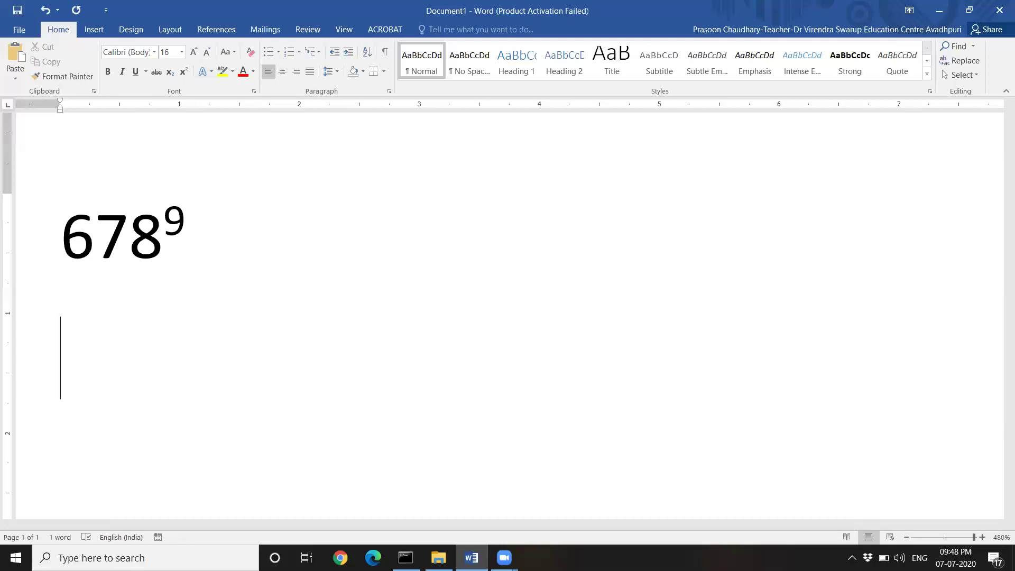
{"action": "type", "text": "abcdefg"}
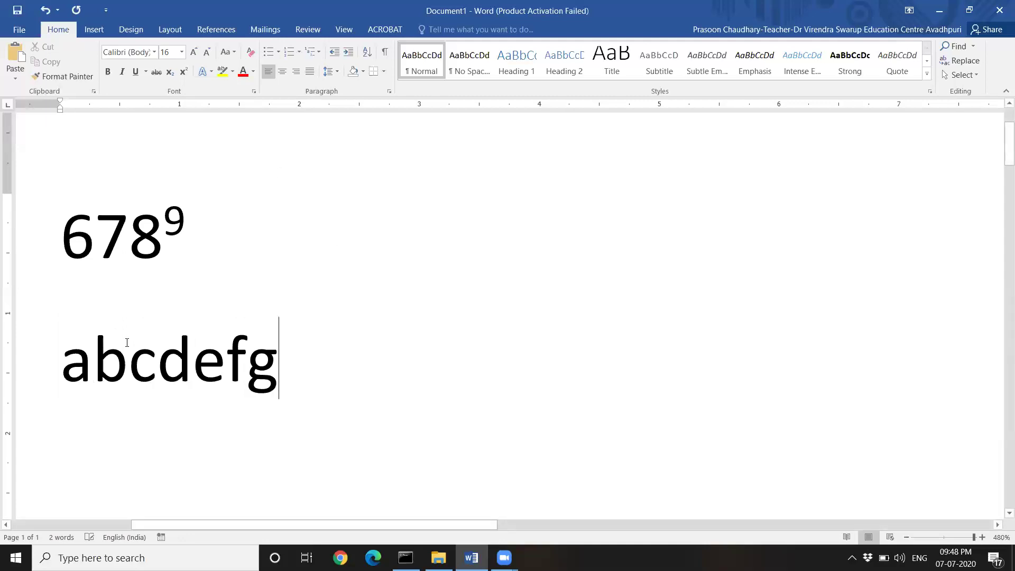
{"action": "left_click_drag", "start_coordinate": [200, 370], "coordinate": [274, 366]}
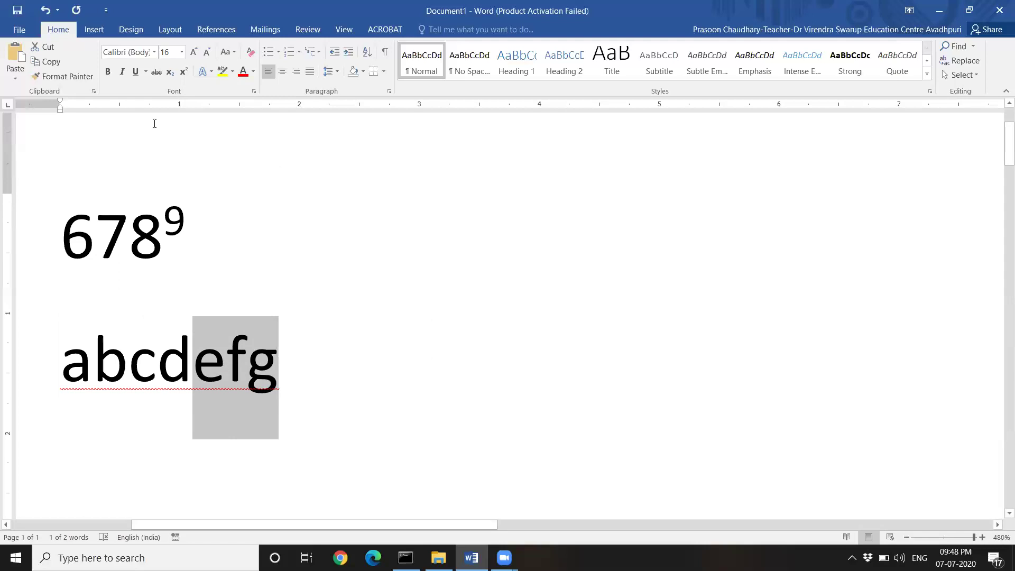
{"action": "left_click", "coordinate": [184, 71]}
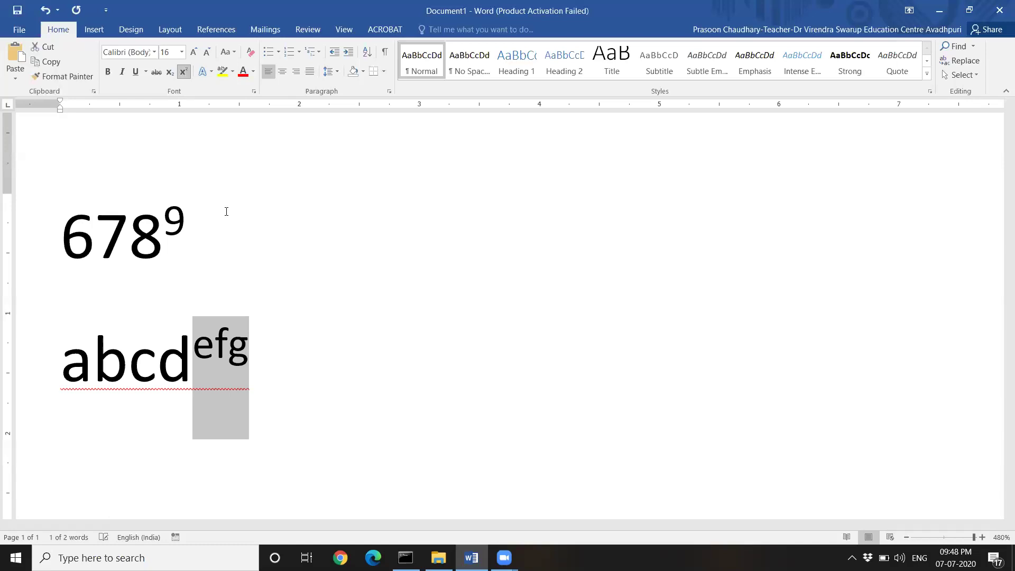
{"action": "left_click", "coordinate": [279, 374]}
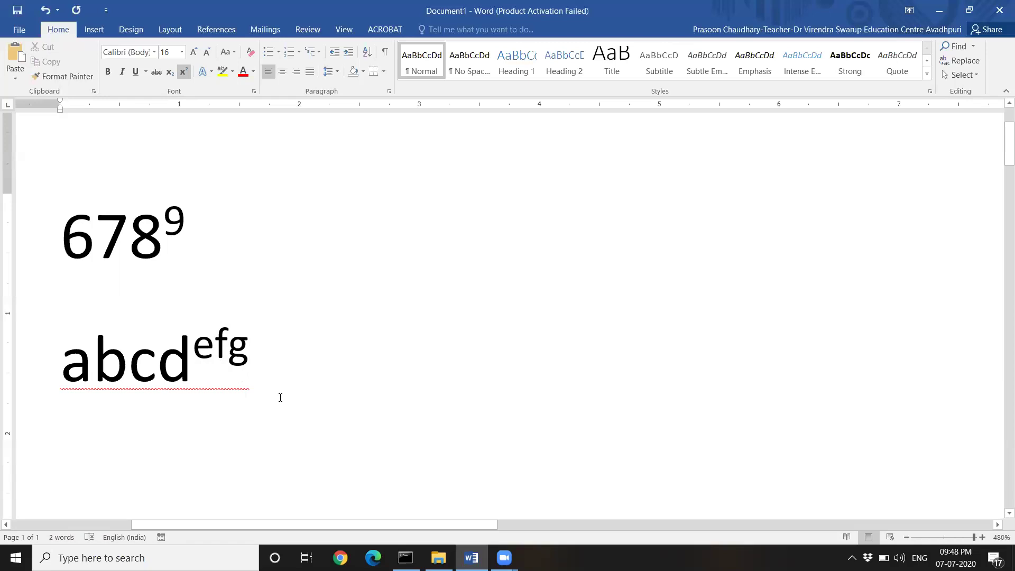
- Turn superscript off and delete both lines of sample text from the document
{"action": "left_click", "coordinate": [184, 72]}
{"action": "key", "text": "ctrl+a"}
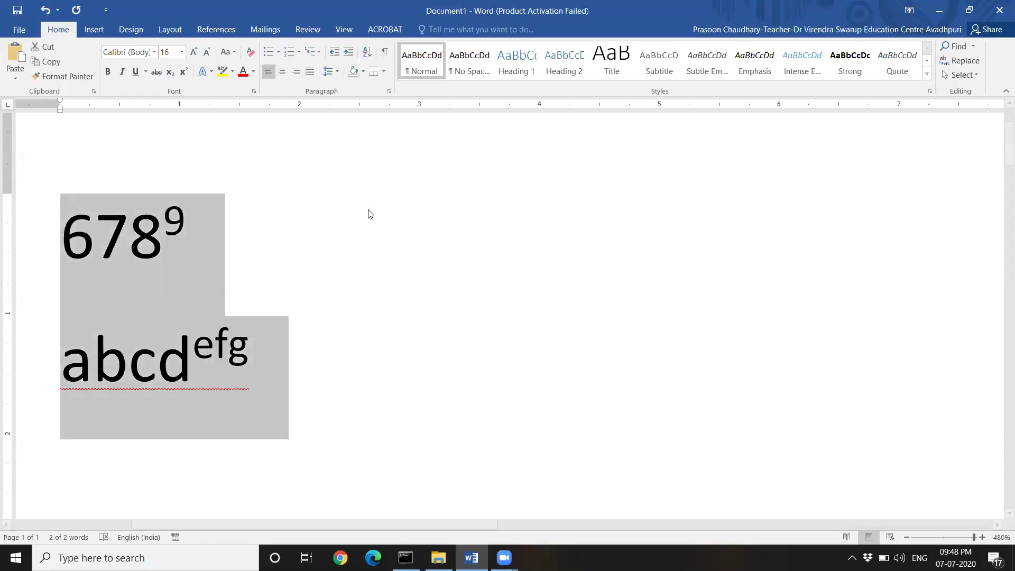
{"action": "key", "text": "Delete"}
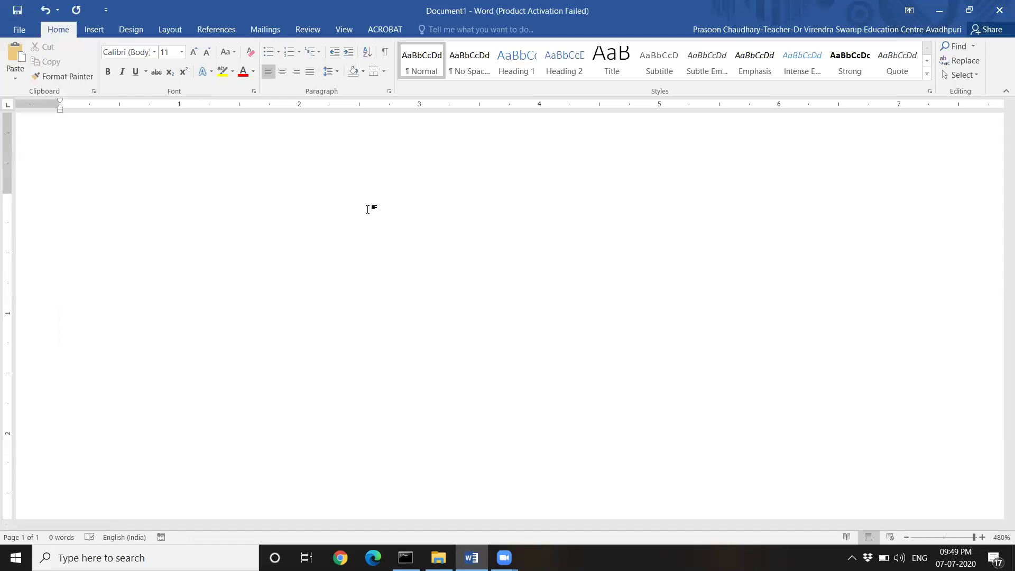
- Enter 123456 and format its digits 456 as subscript, switching subscript off after them
{"action": "type", "text": "123456"}
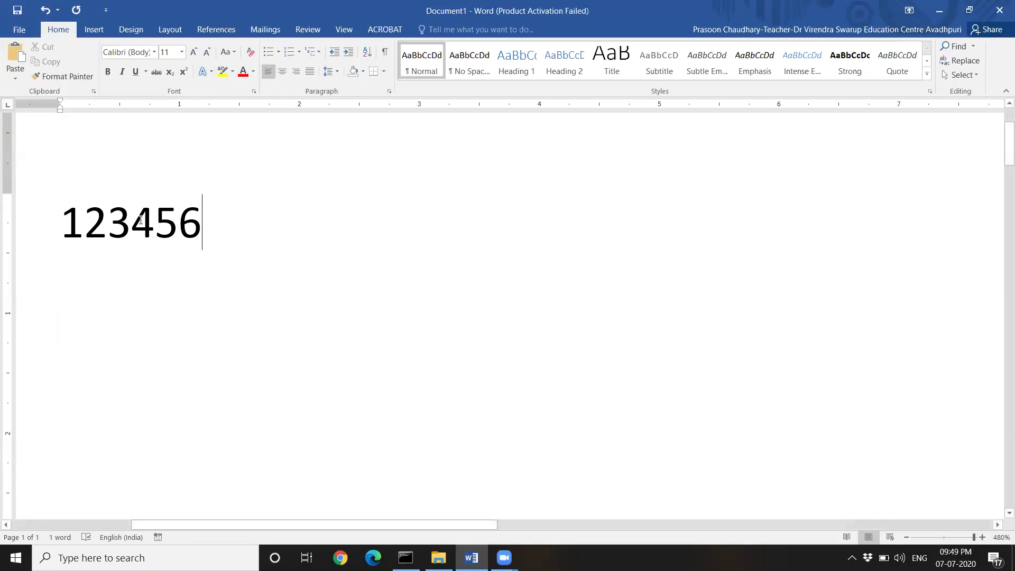
{"action": "left_click_drag", "start_coordinate": [141, 224], "coordinate": [200, 229]}
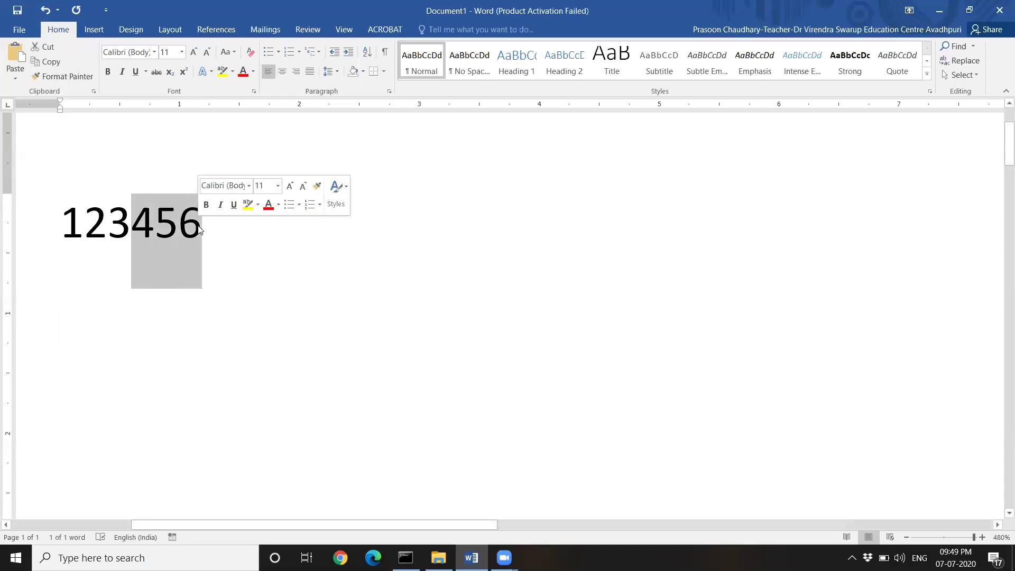
{"action": "left_click", "coordinate": [170, 72]}
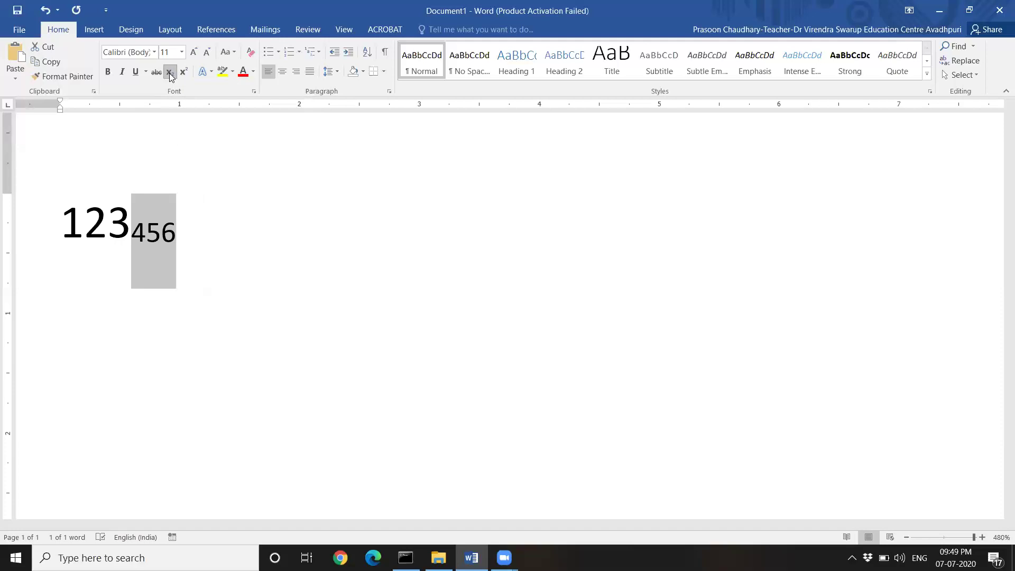
{"action": "left_click", "coordinate": [170, 74]}
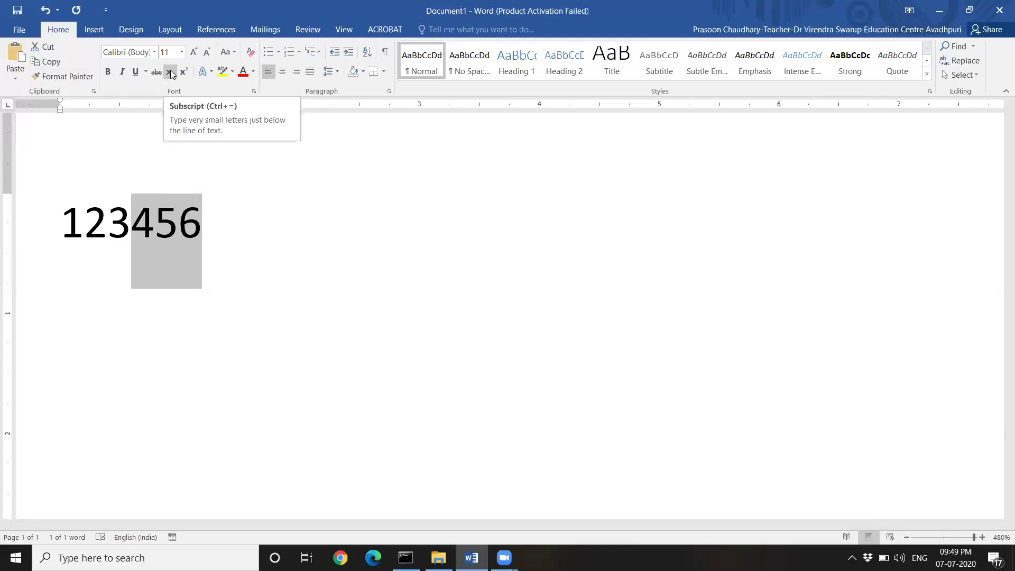
{"action": "left_click", "coordinate": [170, 73]}
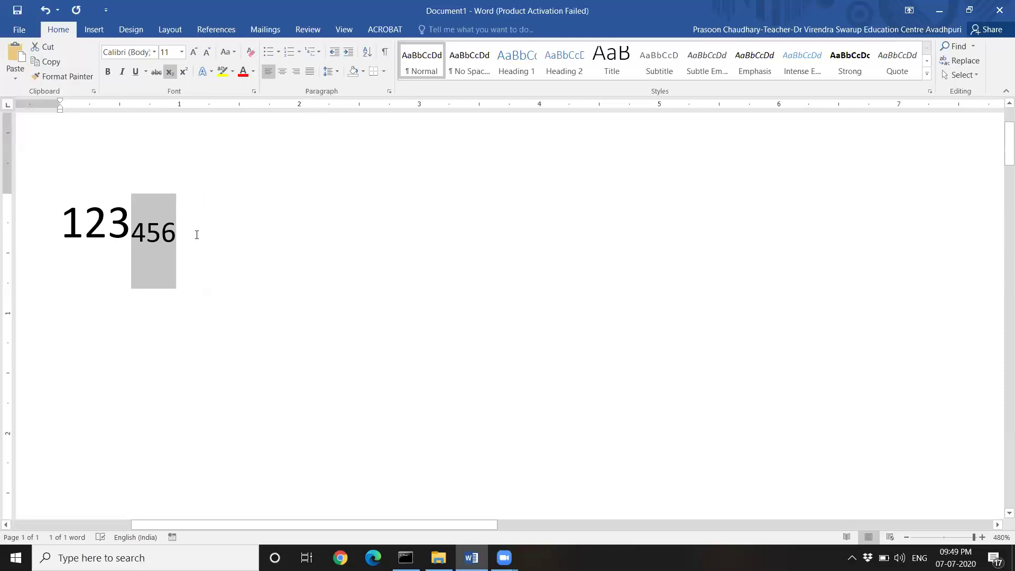
{"action": "left_click", "coordinate": [196, 235]}
{"action": "left_click", "coordinate": [170, 73]}
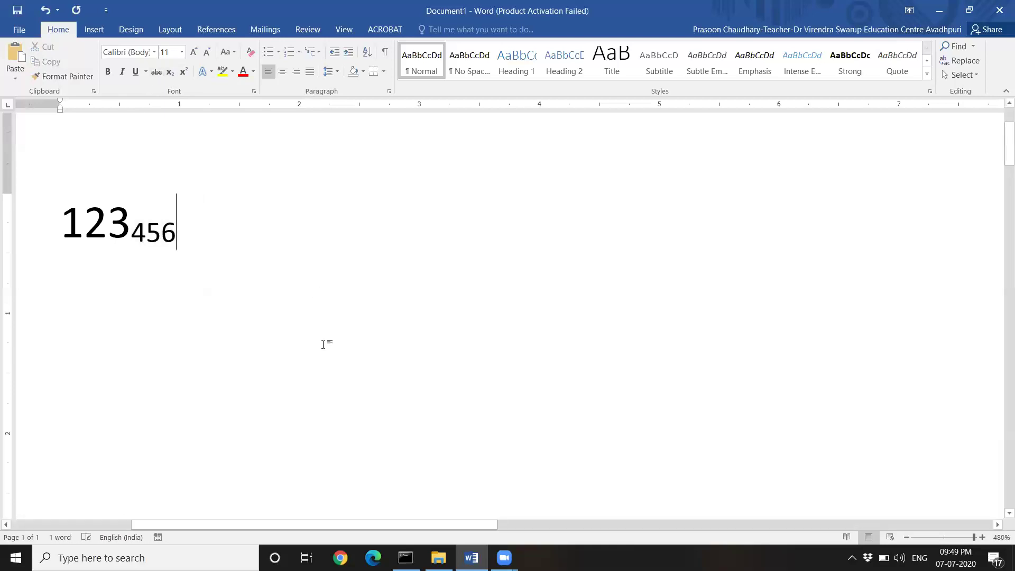
- Add abcdefgh as normal text on a new line below the numbers and format its letters abcd as subscript
{"action": "key", "text": "Return"}
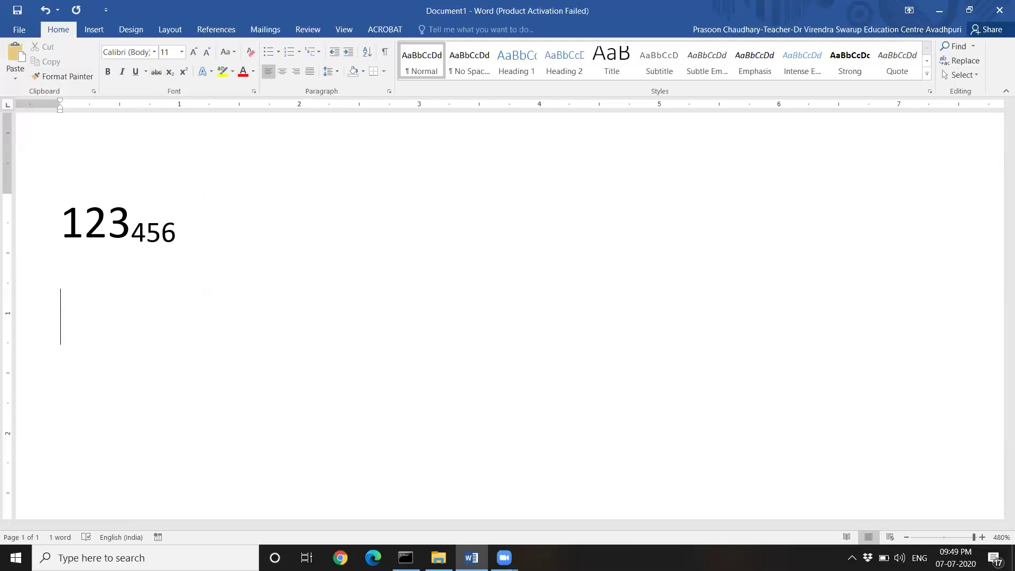
{"action": "type", "text": "abcdef"}
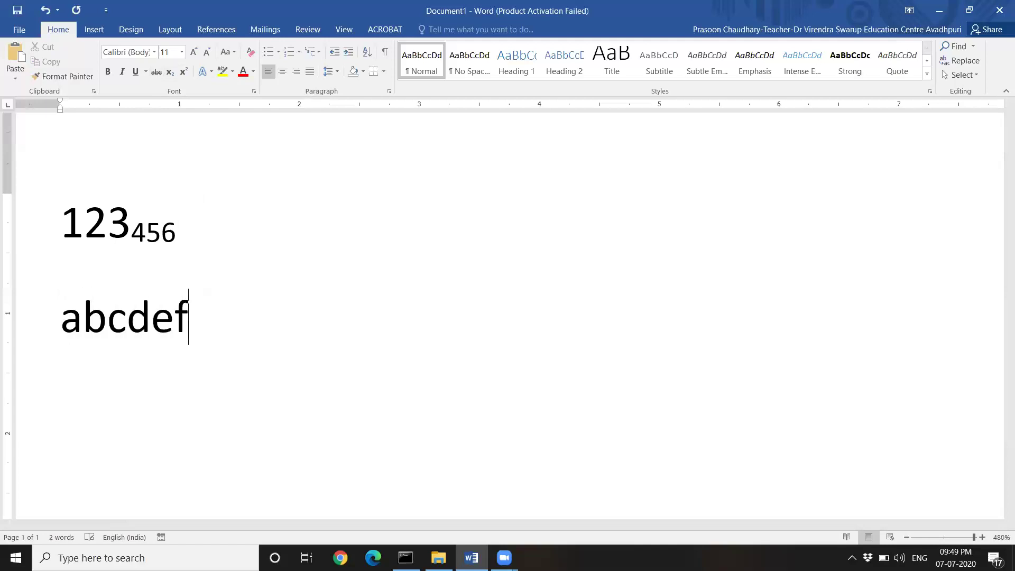
{"action": "type", "text": "gh"}
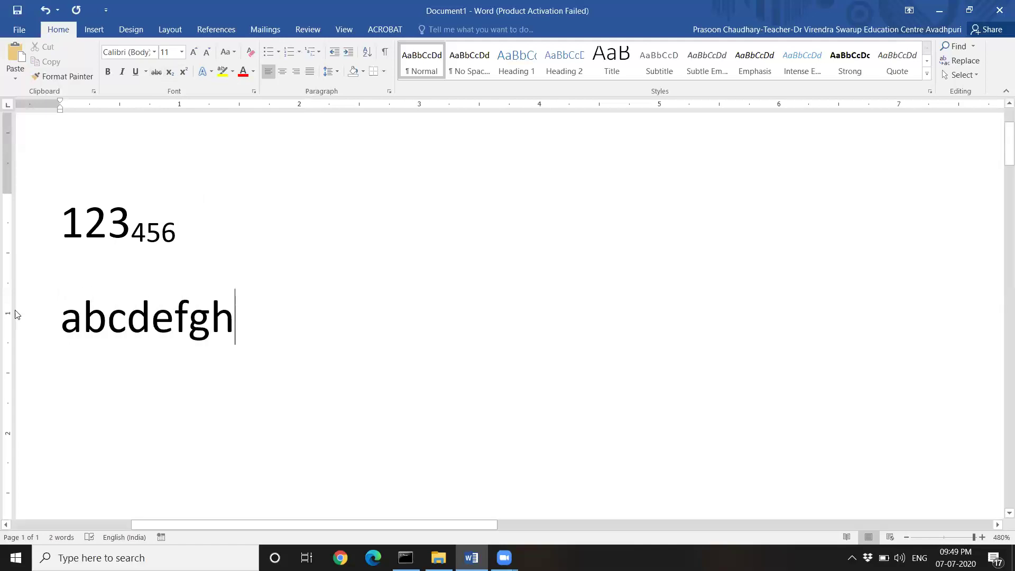
{"action": "left_click_drag", "start_coordinate": [60, 317], "coordinate": [143, 318]}
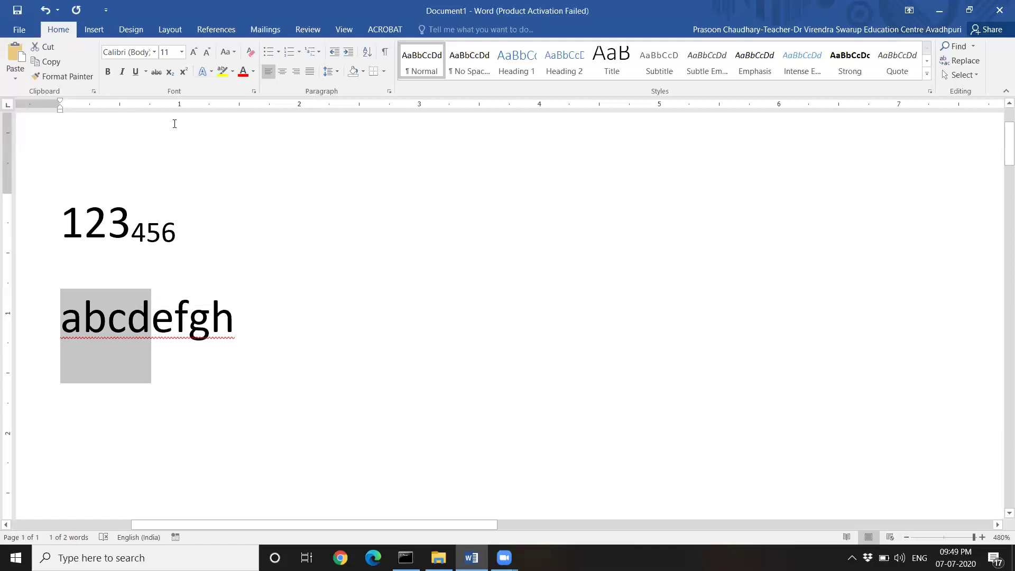
{"action": "left_click", "coordinate": [170, 72]}
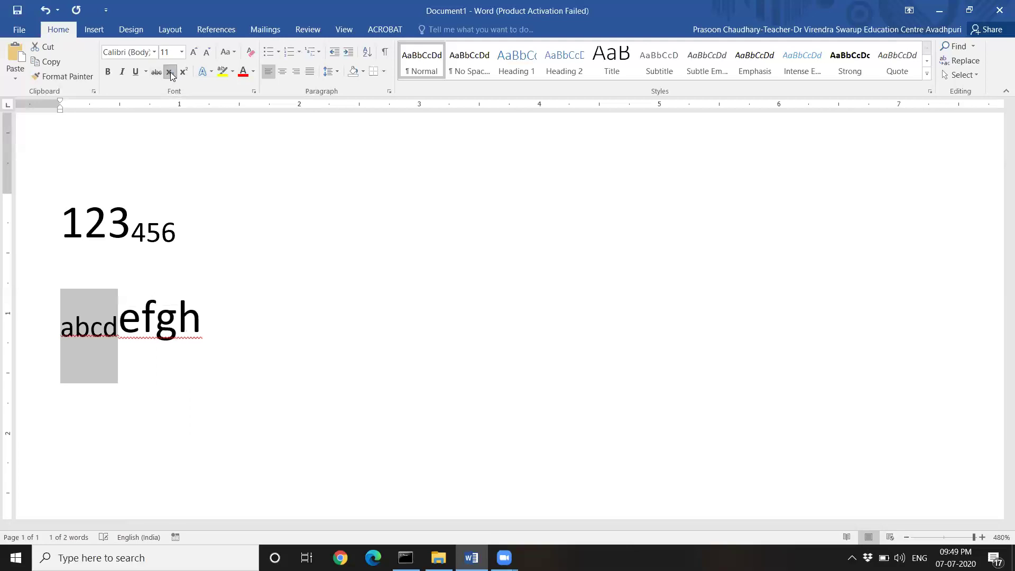
{"action": "left_click", "coordinate": [244, 315]}
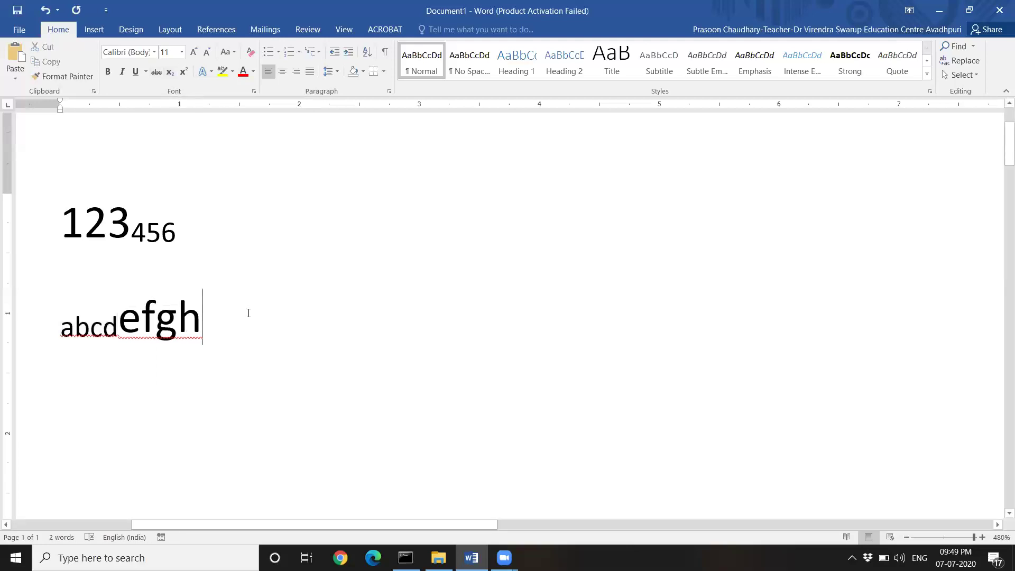